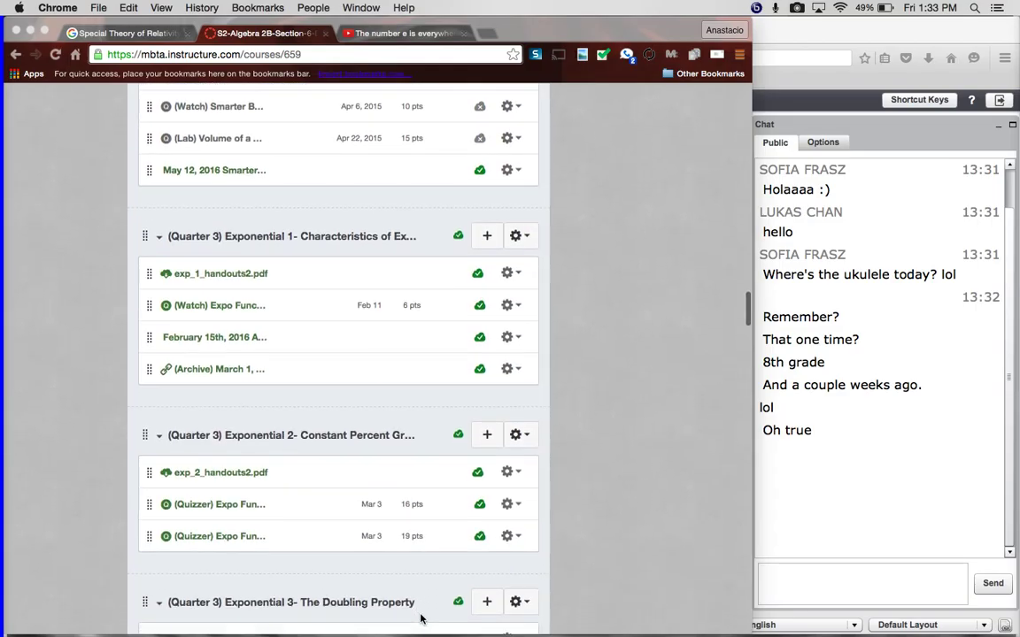
Find the (Quizzer) Expo Func 3 Part 5 quiz in the Exponential 3 module and open its questions for editing
scroll(421, 619, "down", 5)
scroll(421, 619, "down", 4)
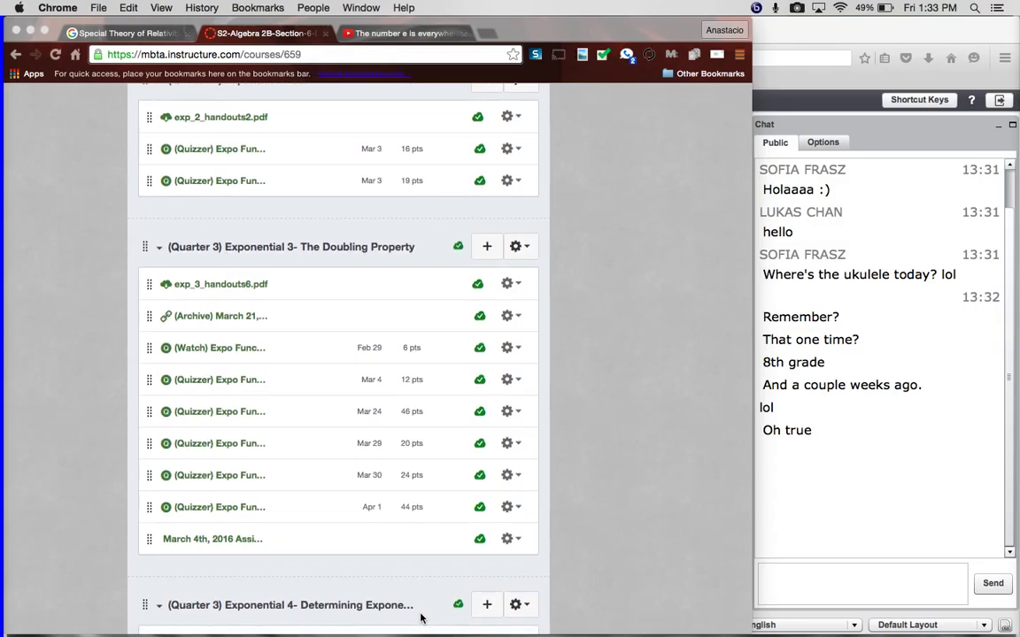
scroll(420, 619, "down", 4)
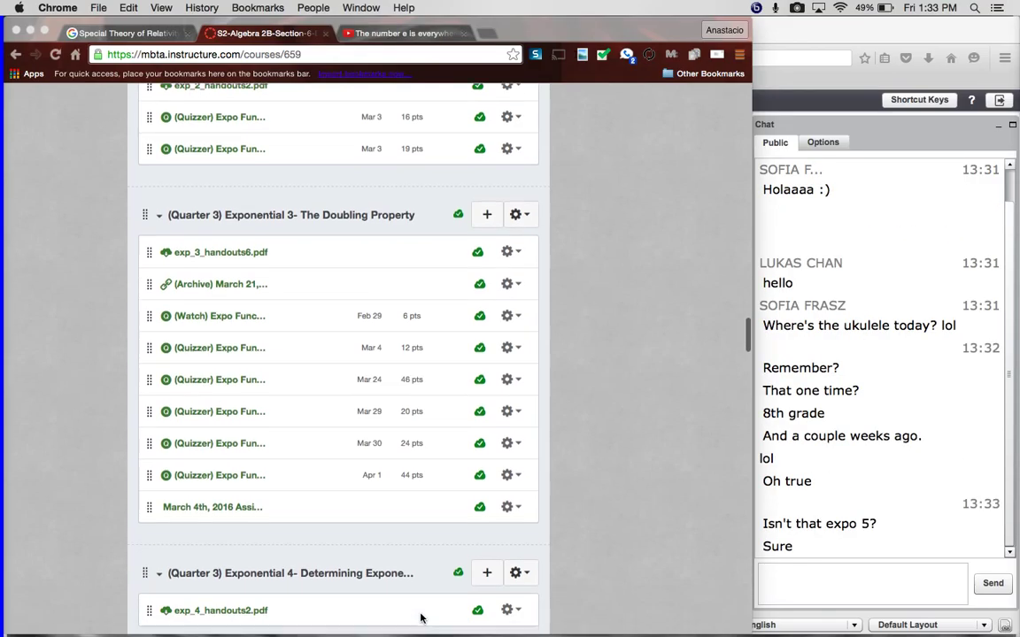
scroll(420, 618, "down", 4)
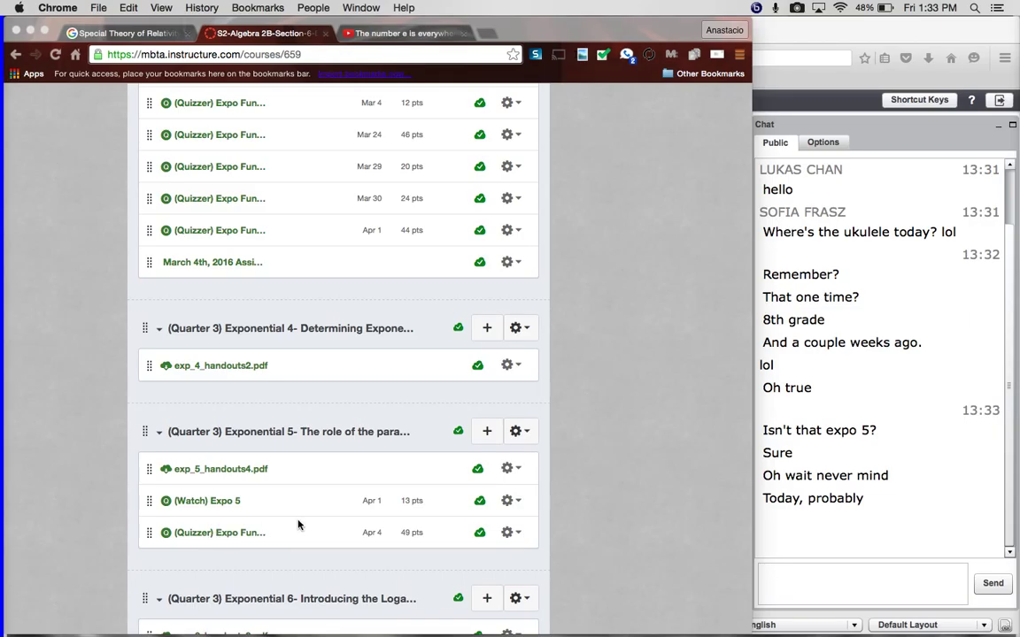
scroll(298, 523, "up", 2)
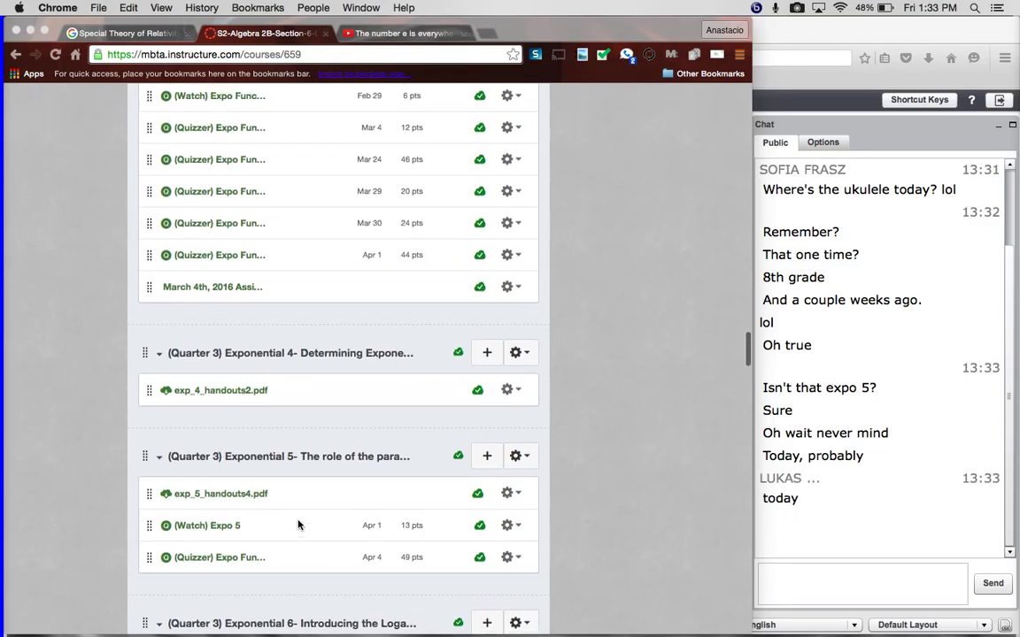
left_click(239, 260)
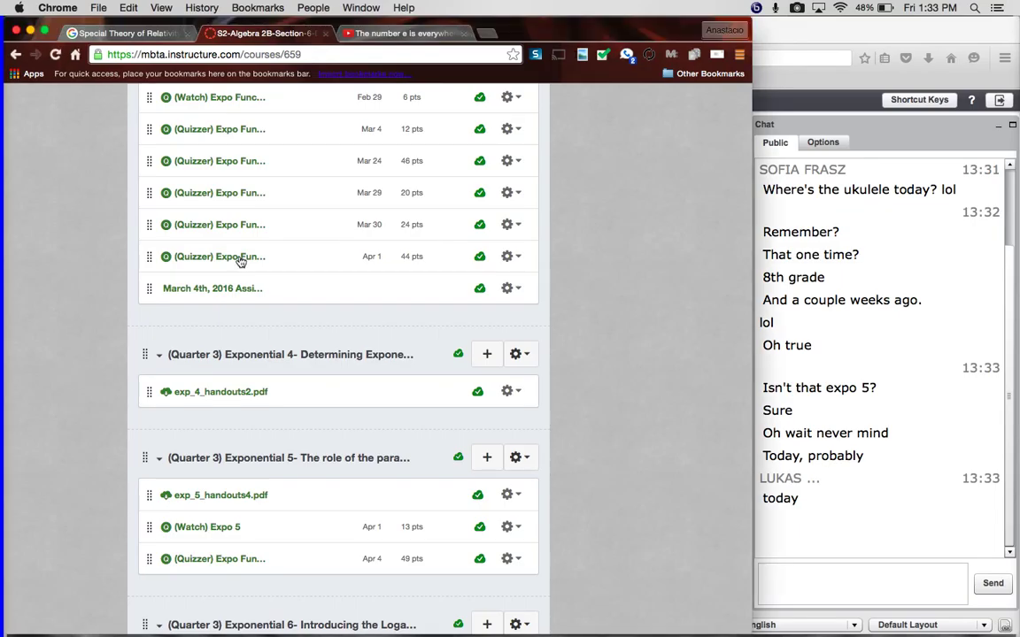
left_click(241, 264)
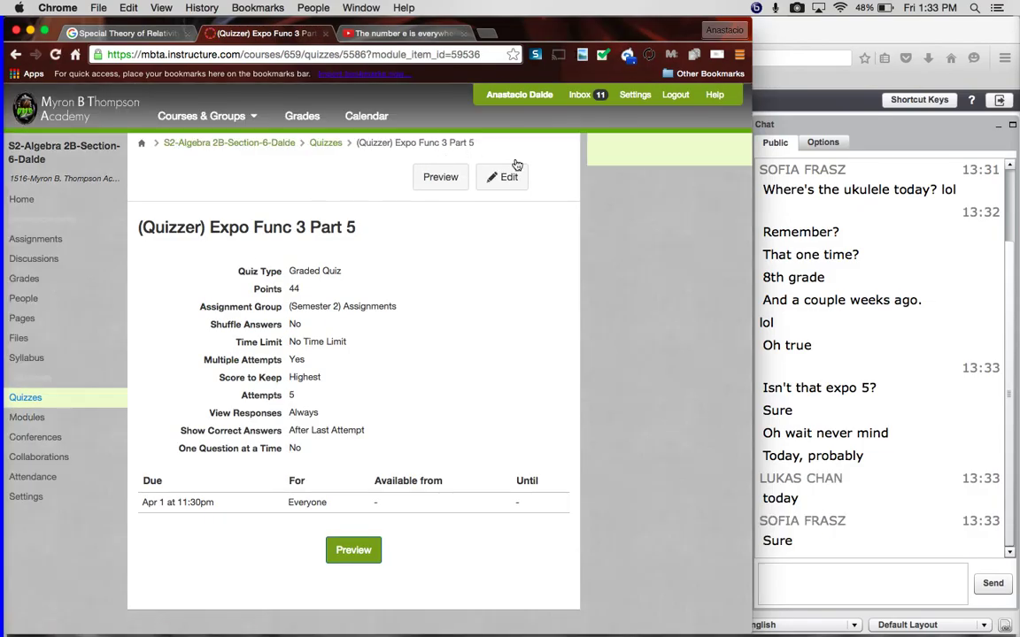
left_click(502, 179)
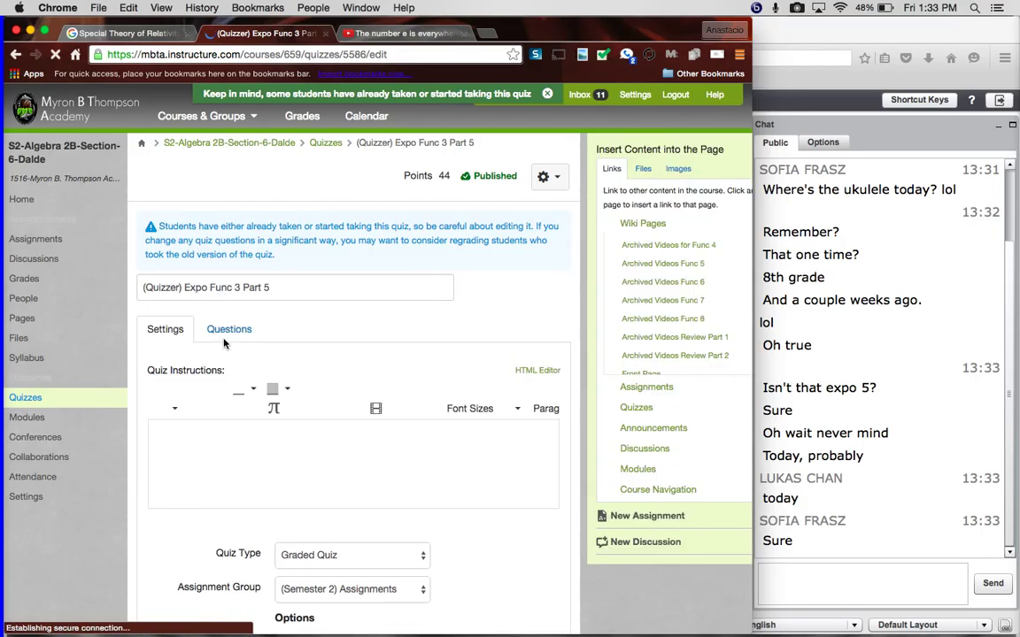
left_click(229, 329)
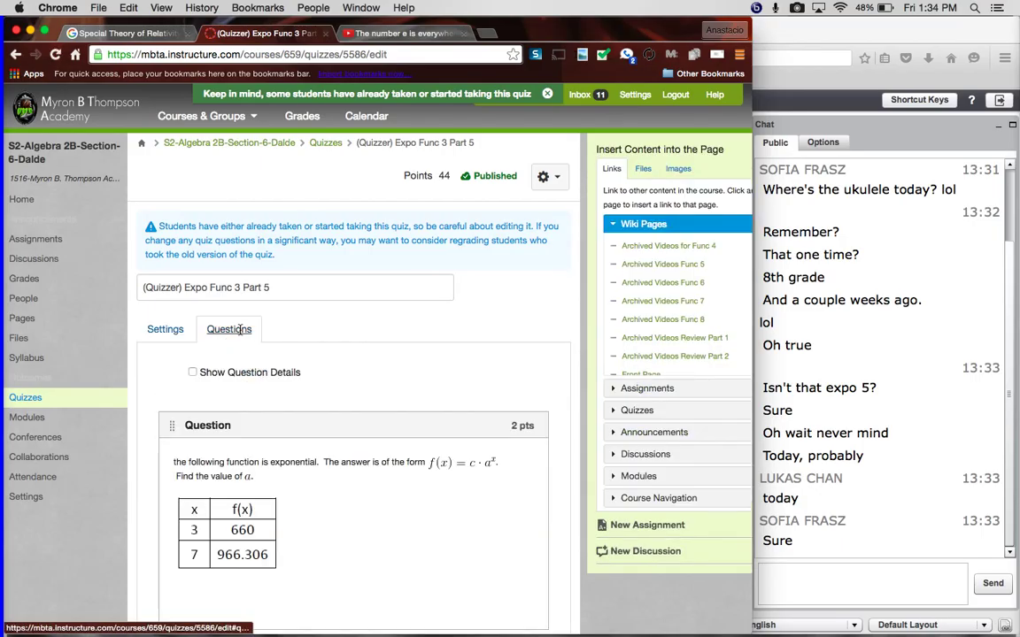
Switch to the BigBlueButton conference in Firefox, try to share the webcam, and close the conference
left_click(788, 94)
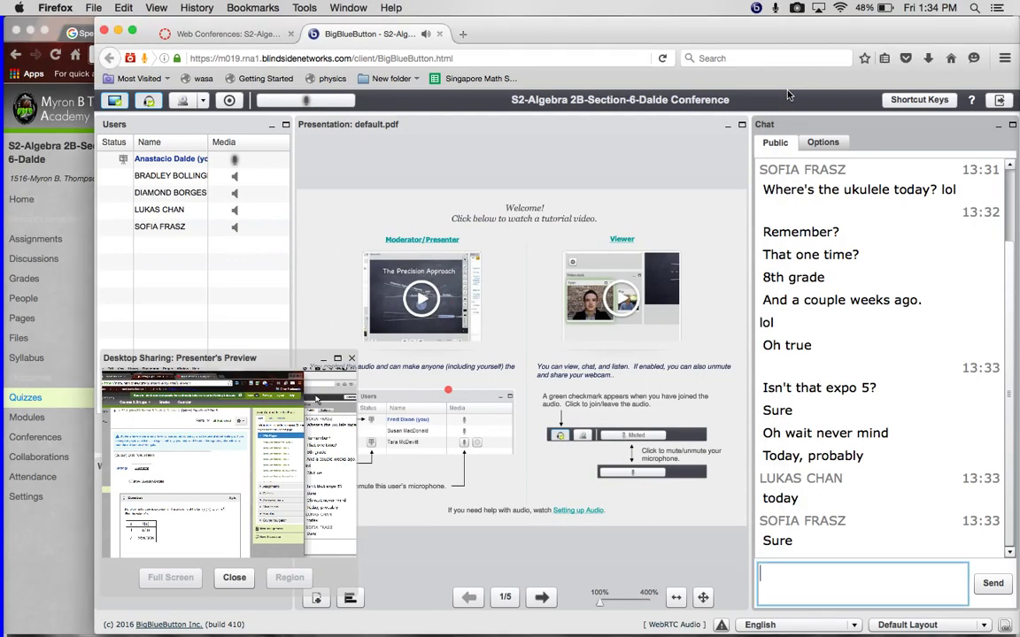
left_click(182, 103)
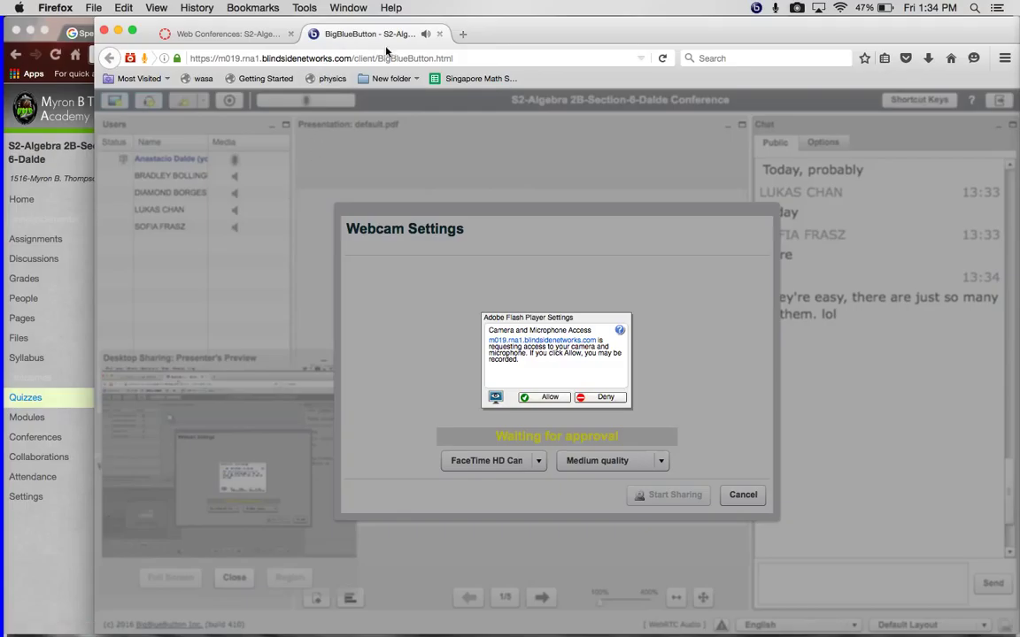
left_click(438, 33)
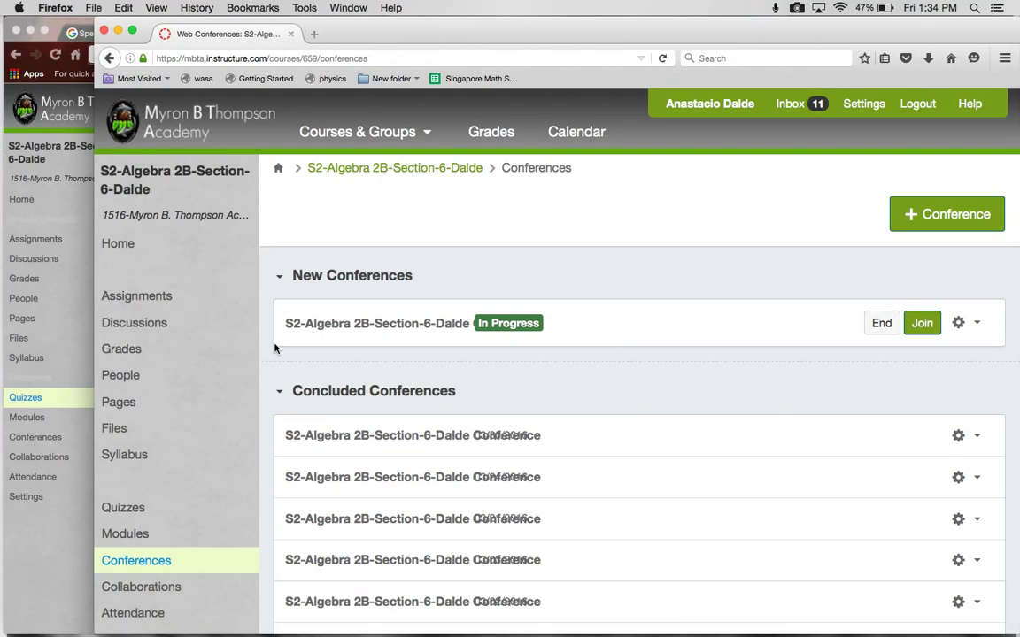
Rejoin the in-progress conference in Firefox with microphone audio, try the webcam sharing again, and close the conference
left_click(922, 325)
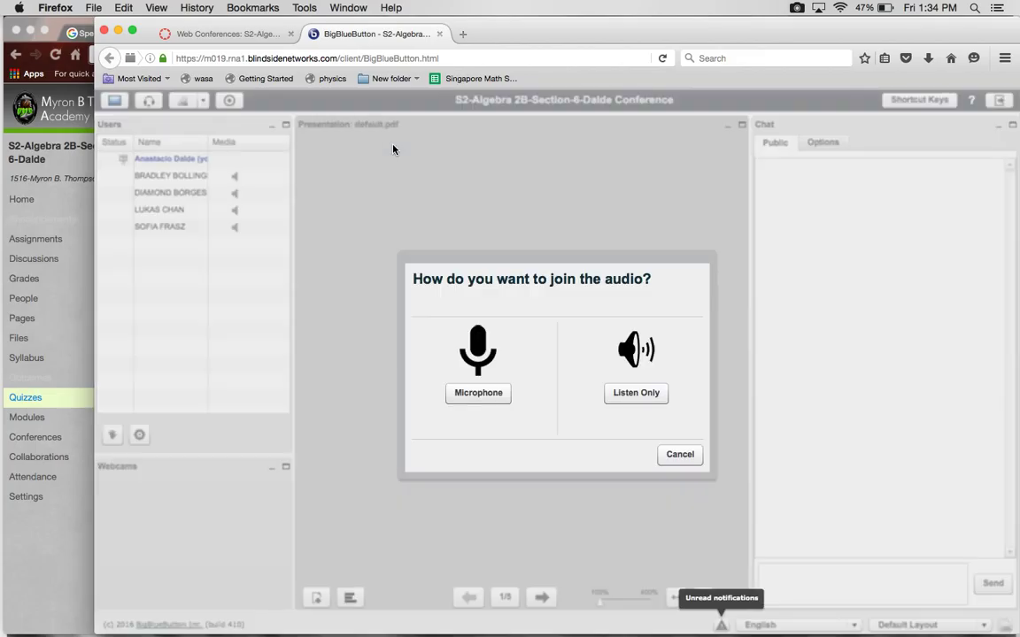
left_click(498, 399)
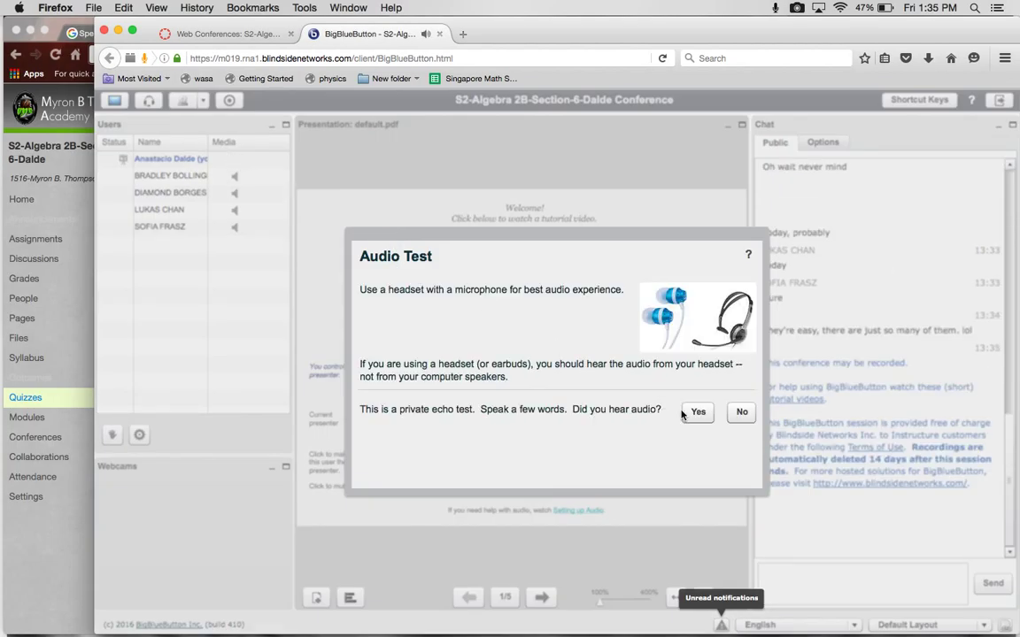
left_click(697, 412)
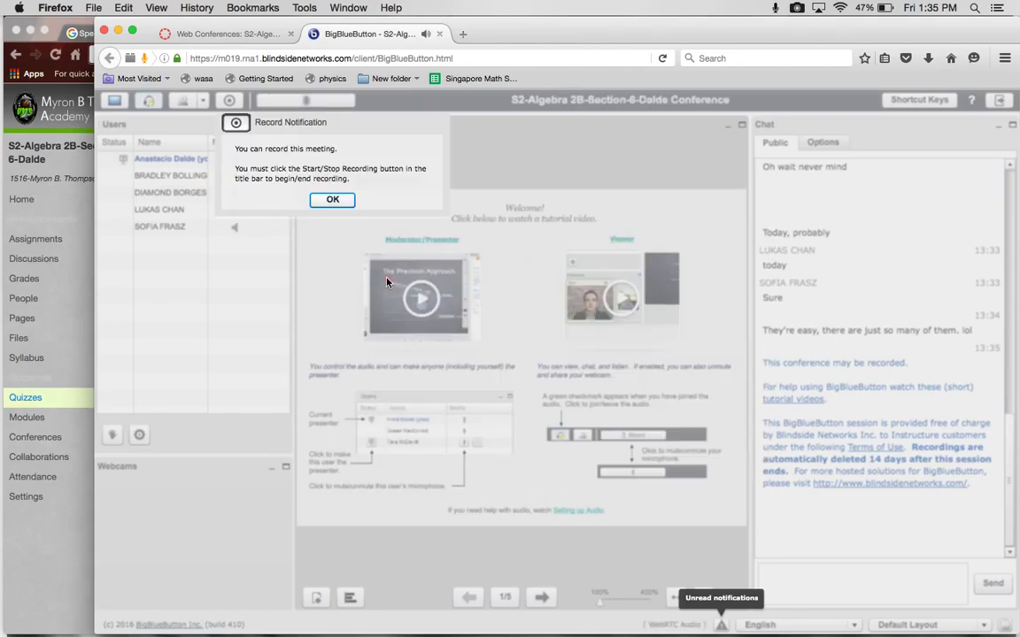
left_click(333, 199)
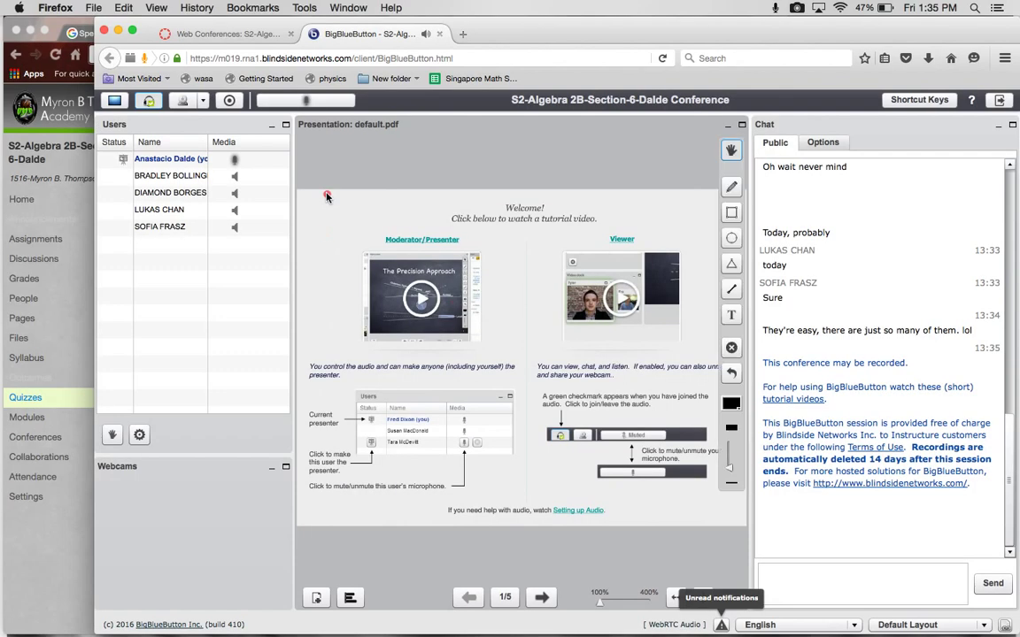
left_click(181, 102)
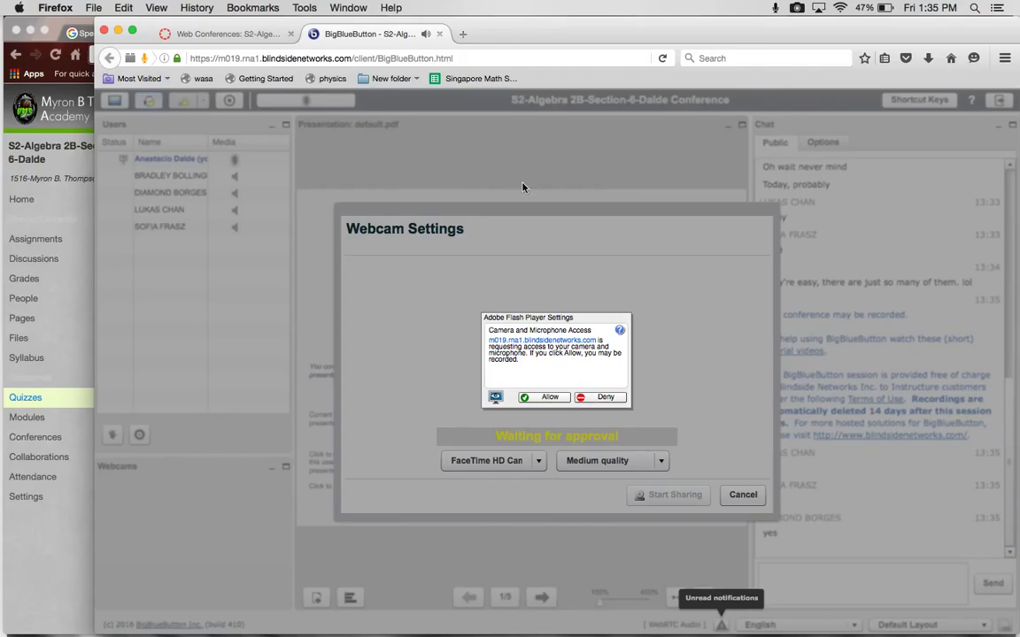
left_click(439, 34)
Switch to Chrome and join the in-progress Algebra 2B conference from the course's Conferences page
left_click(49, 386)
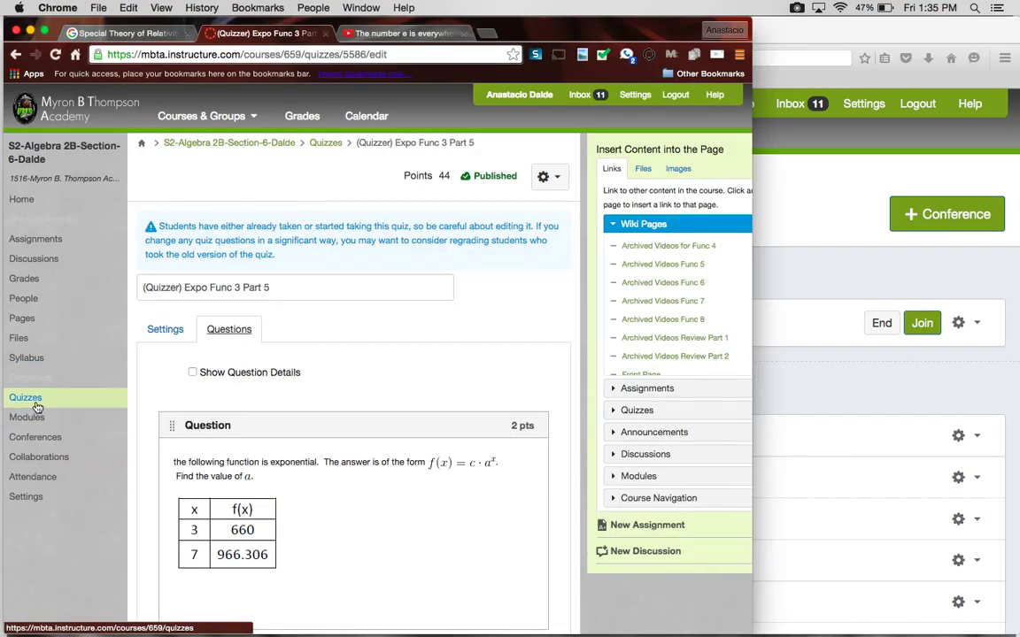
left_click(27, 478)
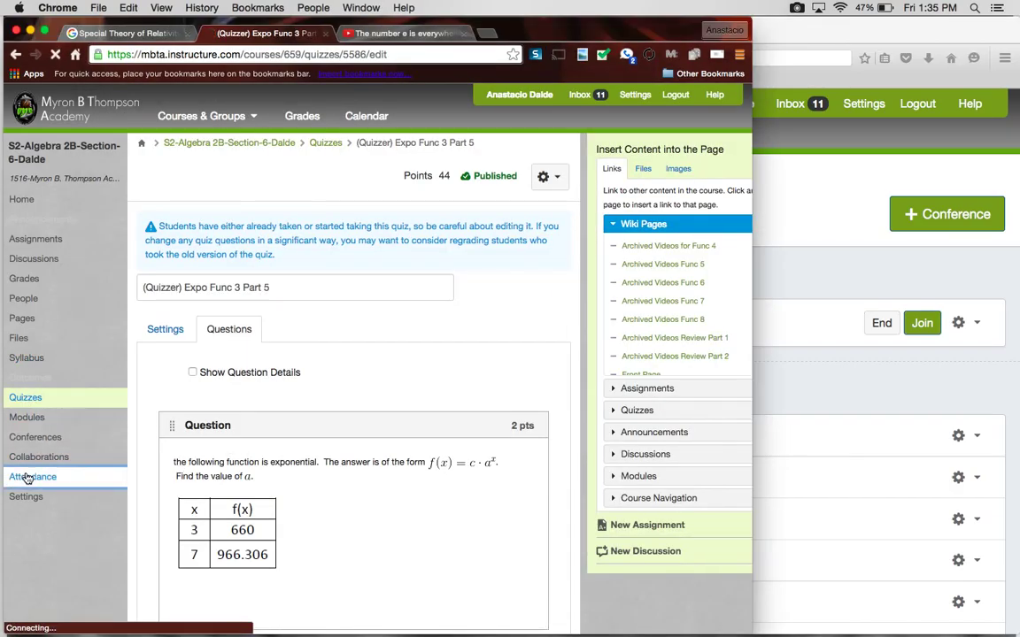
left_click(34, 460)
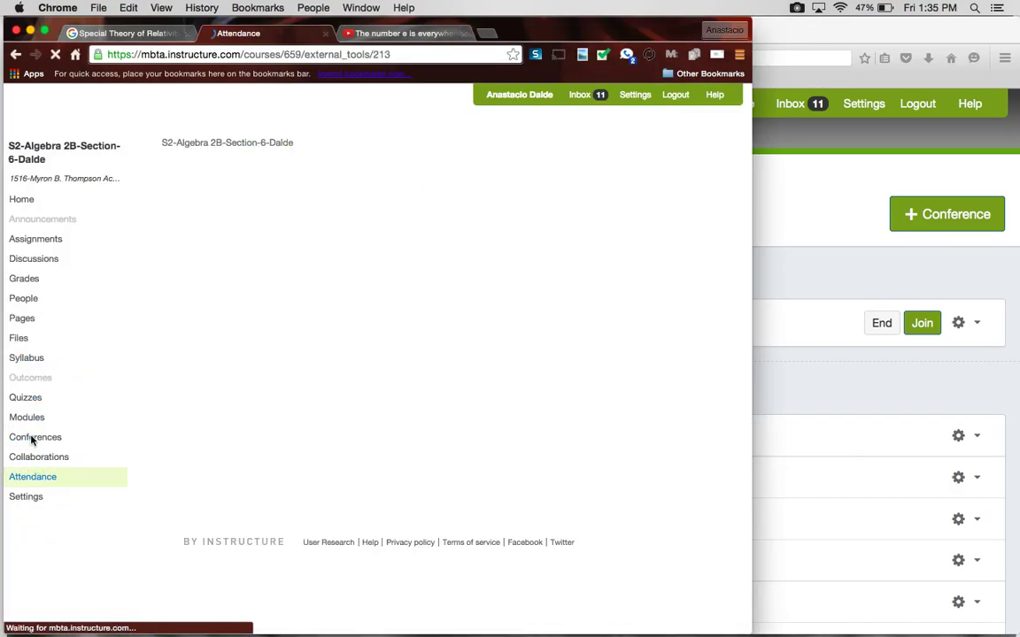
left_click(32, 439)
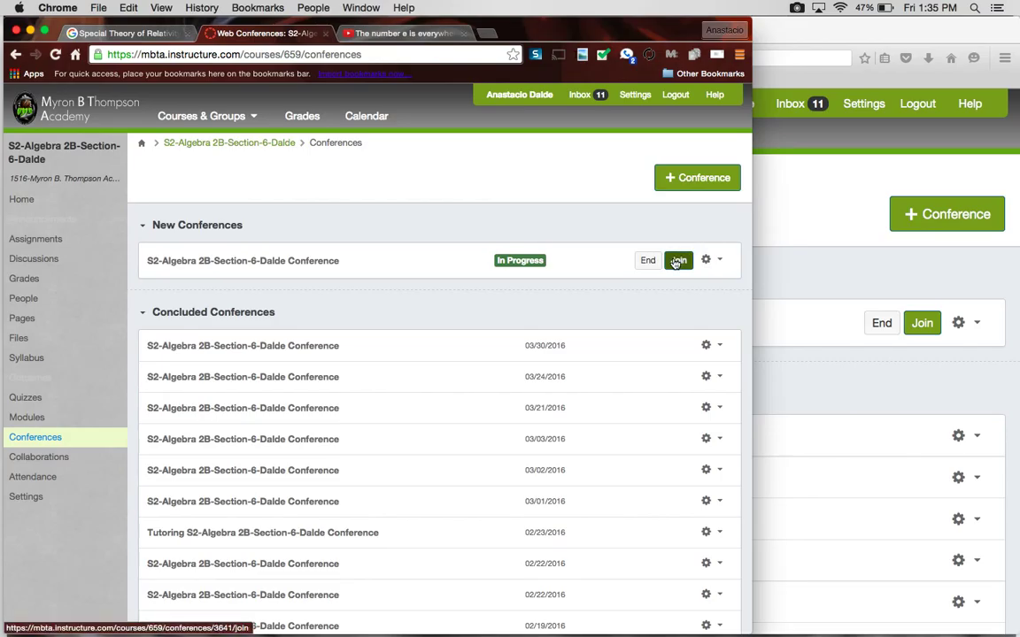
left_click(679, 260)
left_click(780, 295)
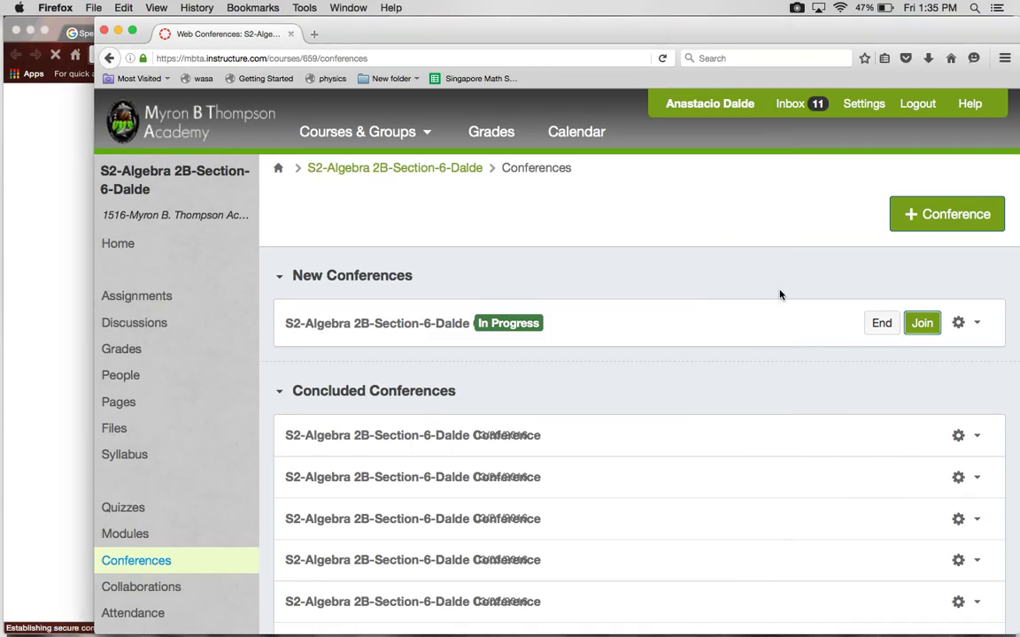
left_click(34, 450)
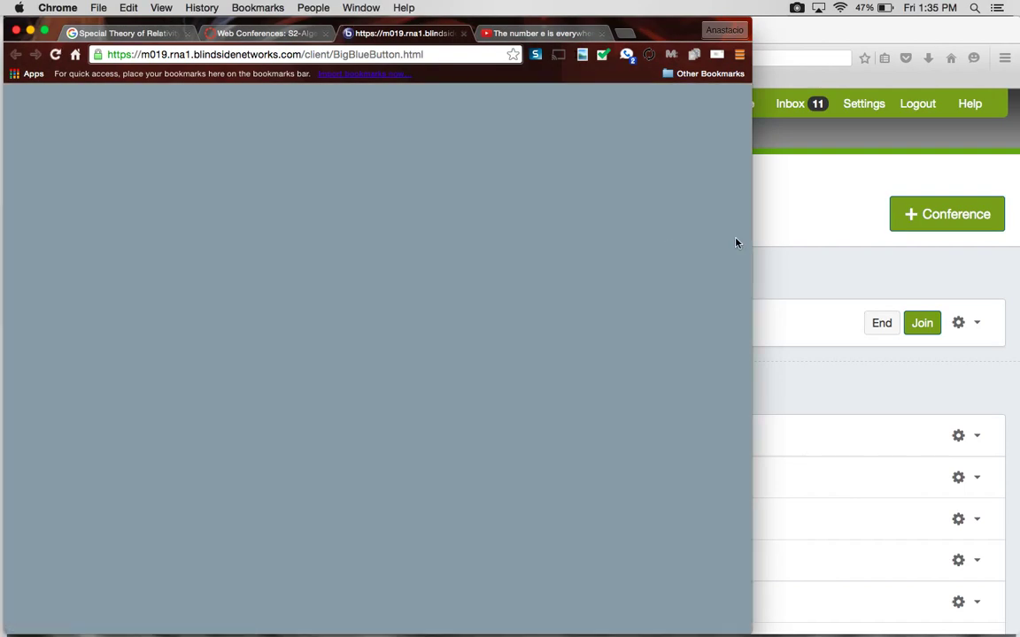
Widen the browser window to the full screen width and join the conference audio with the microphone, accepting the echo test
left_click_drag(751, 238, 1017, 232)
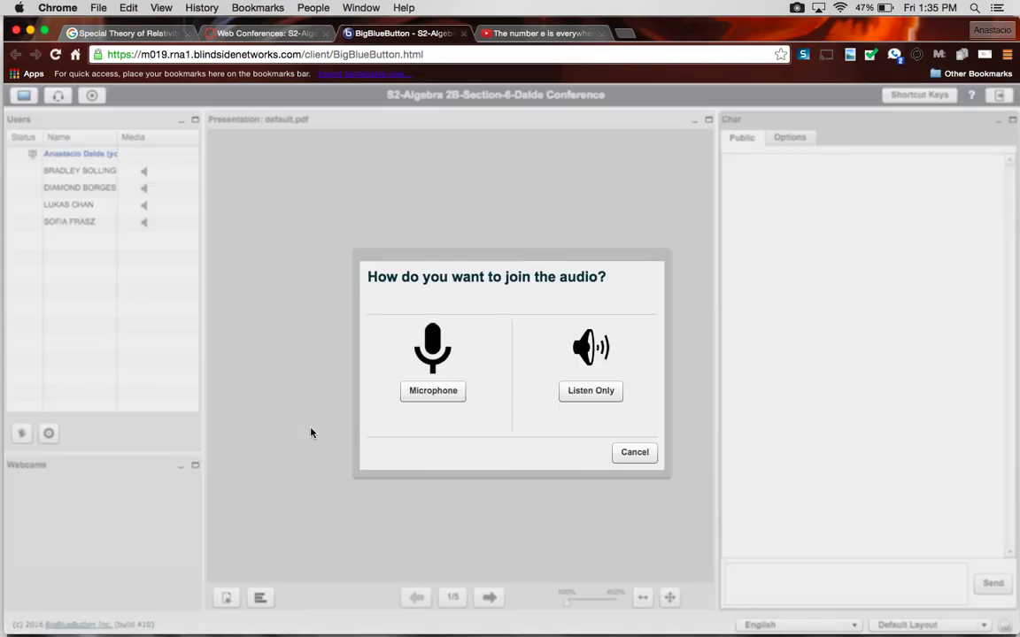
left_click(433, 391)
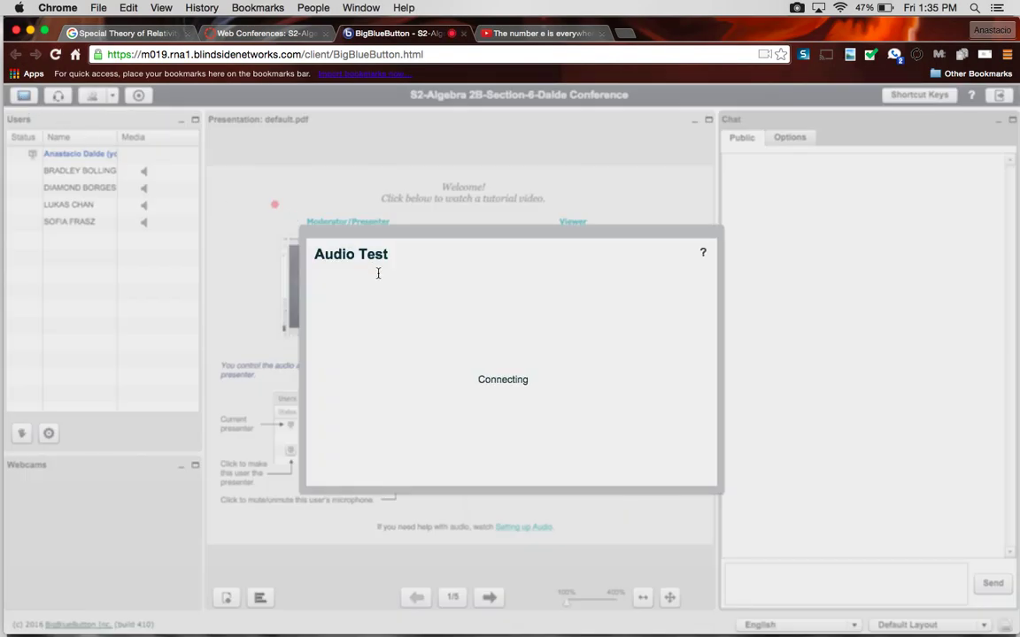
left_click(648, 411)
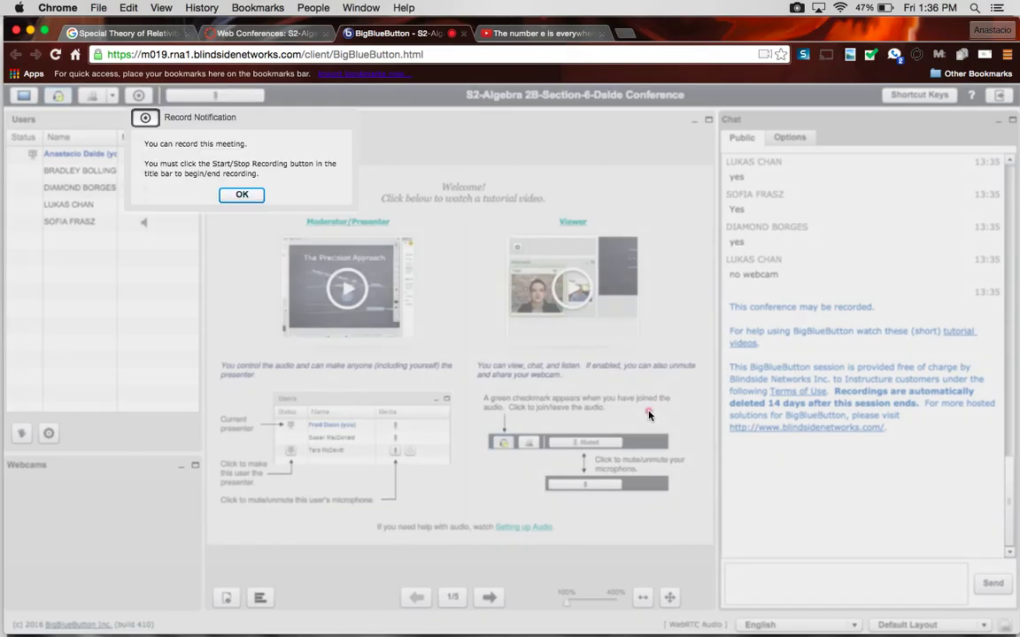
left_click(255, 196)
Allow camera access for the conference and start sharing Webcam 1 in high quality
left_click(91, 95)
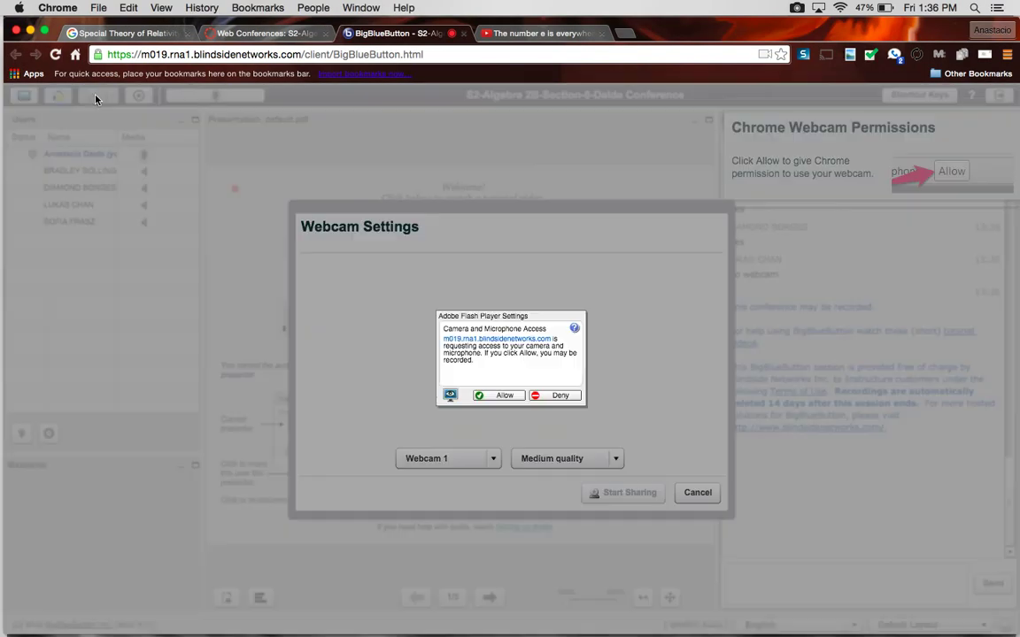
left_click(502, 396)
left_click(273, 131)
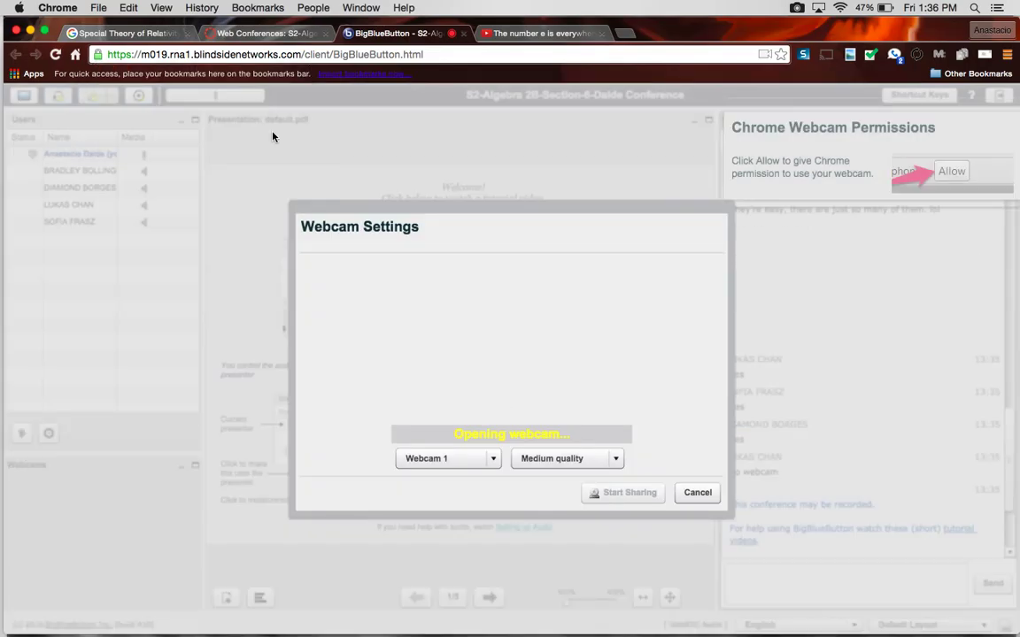
left_click(607, 461)
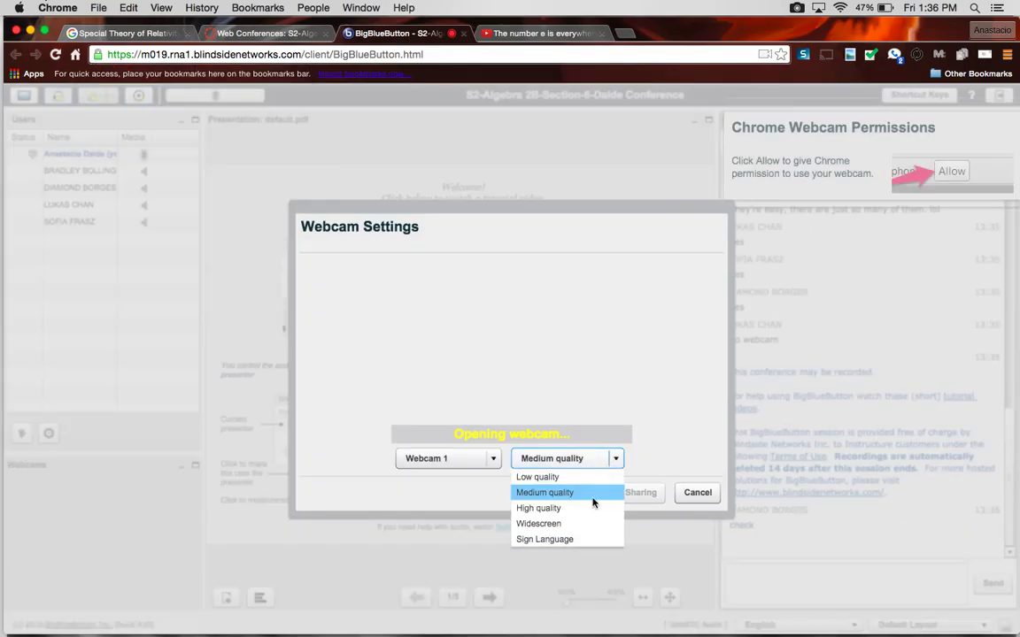
left_click(593, 509)
left_click(623, 493)
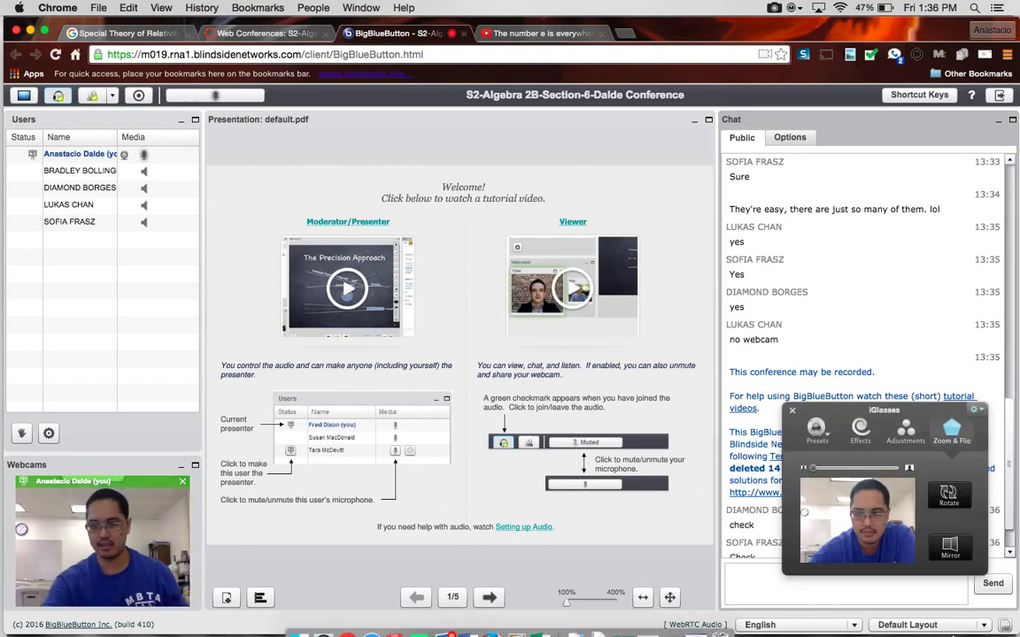
Change the conference layout to Webcam Meeting and set the chat message font size to 18, returning to the public chat
left_click(986, 625)
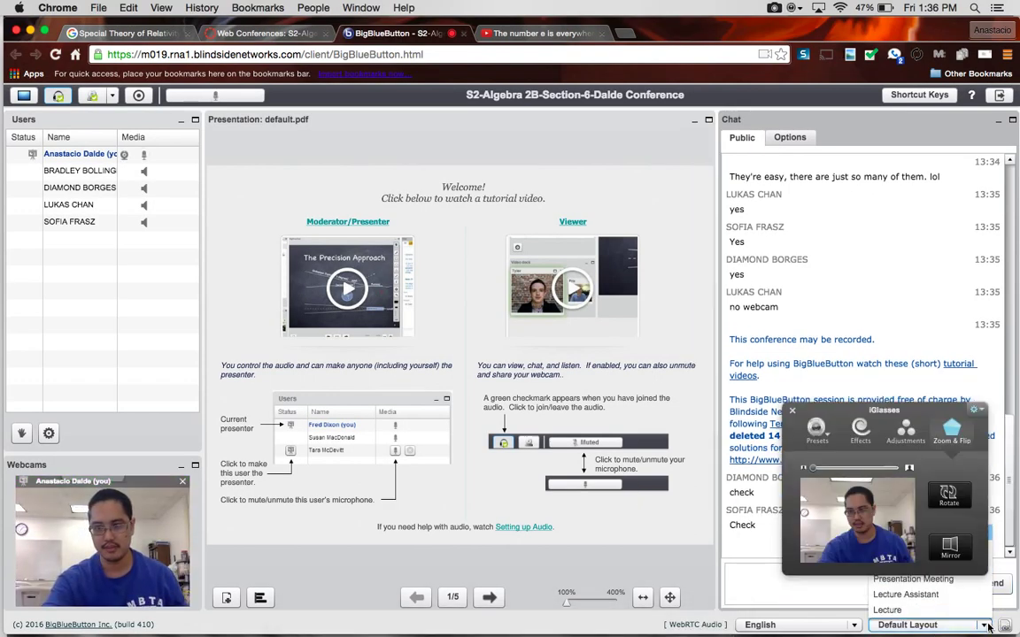
left_click(991, 565)
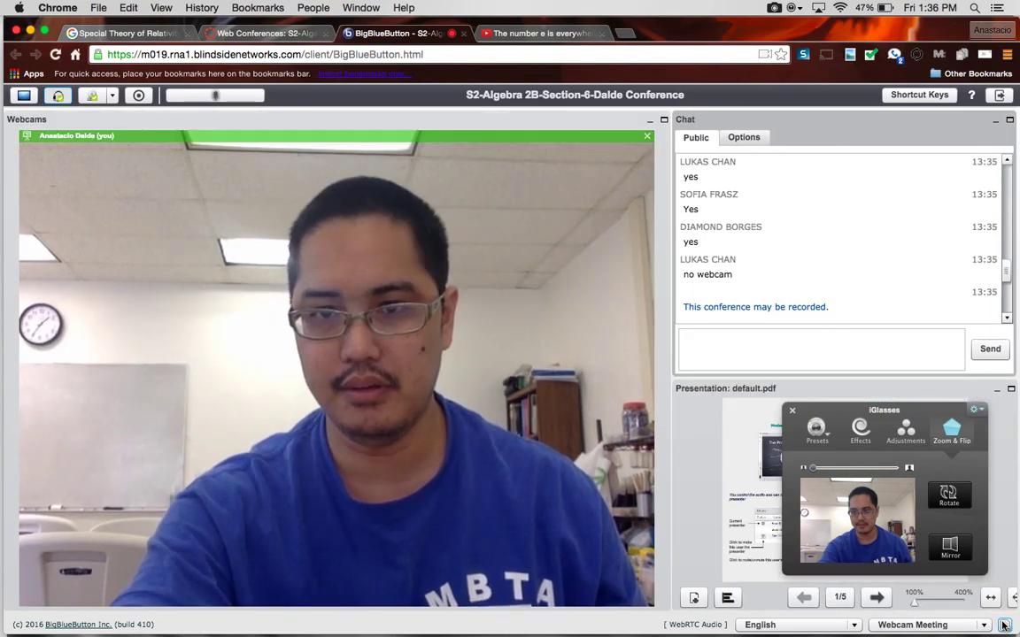
left_click(763, 139)
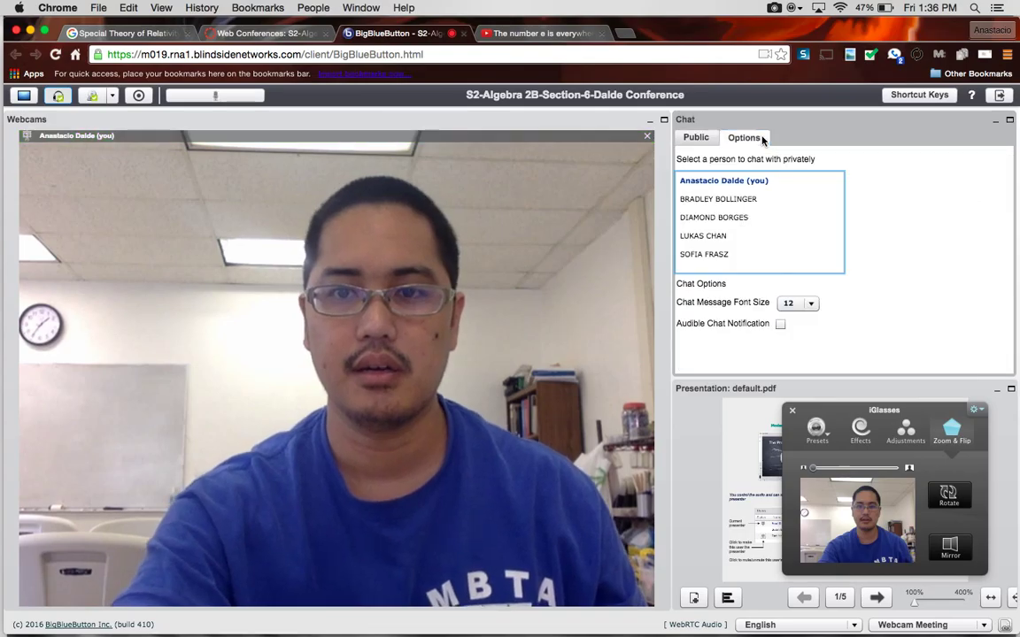
left_click(815, 304)
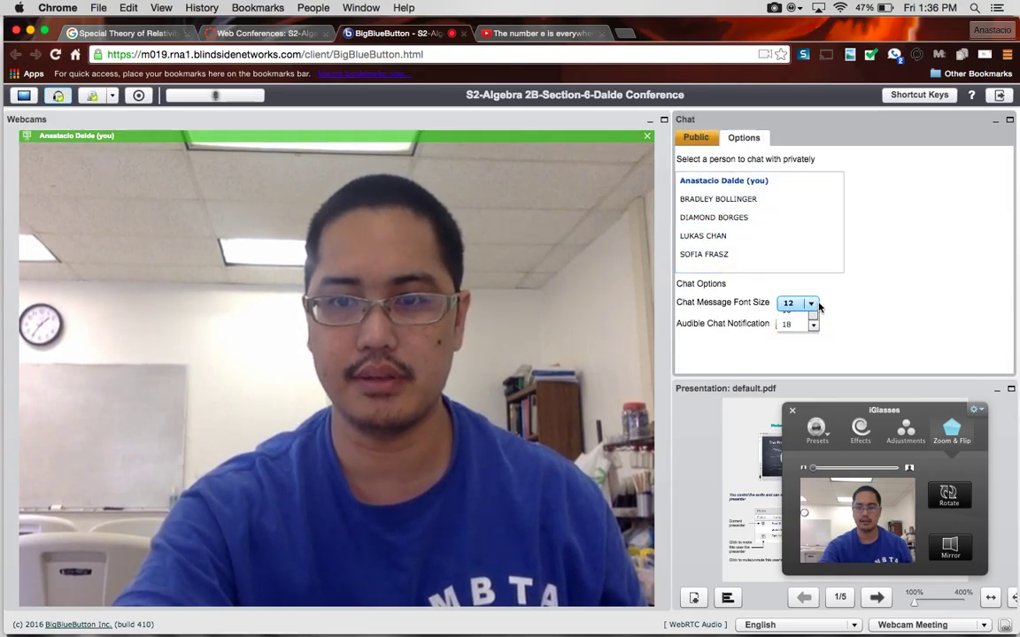
left_click(797, 370)
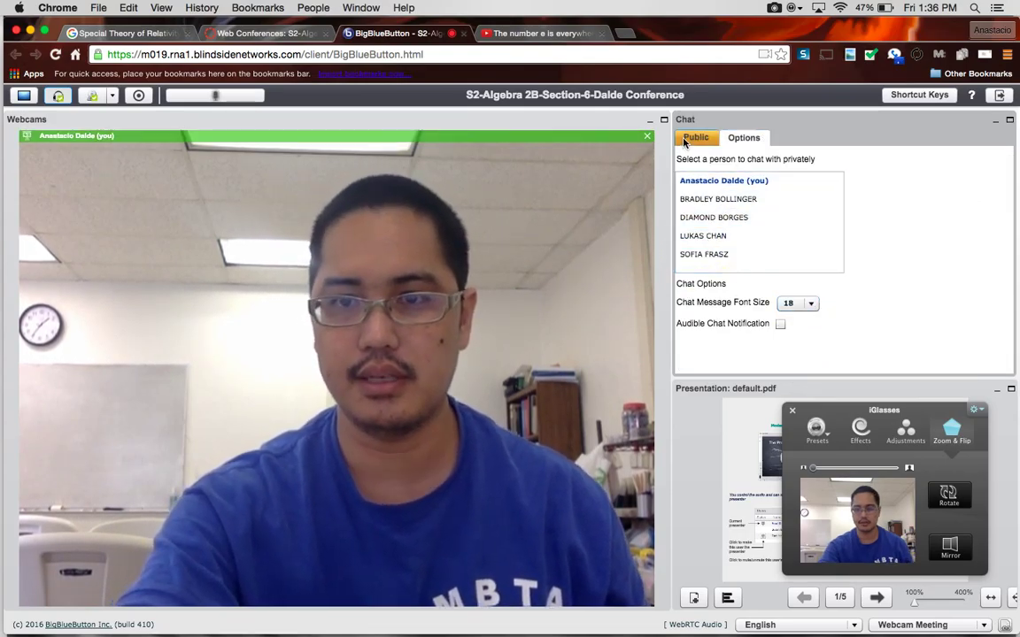
left_click(694, 138)
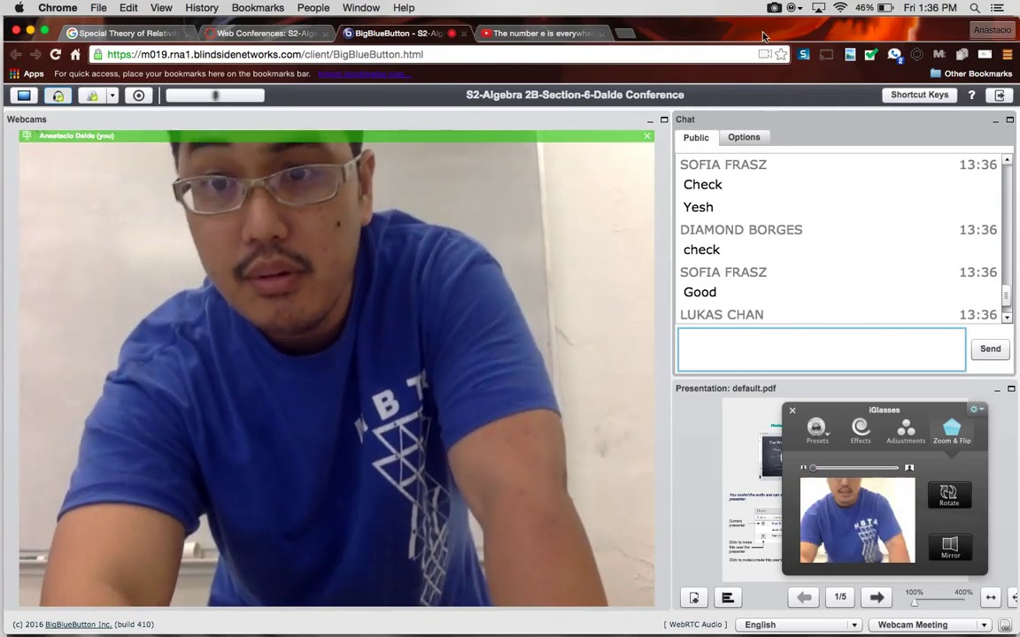
left_click(775, 7)
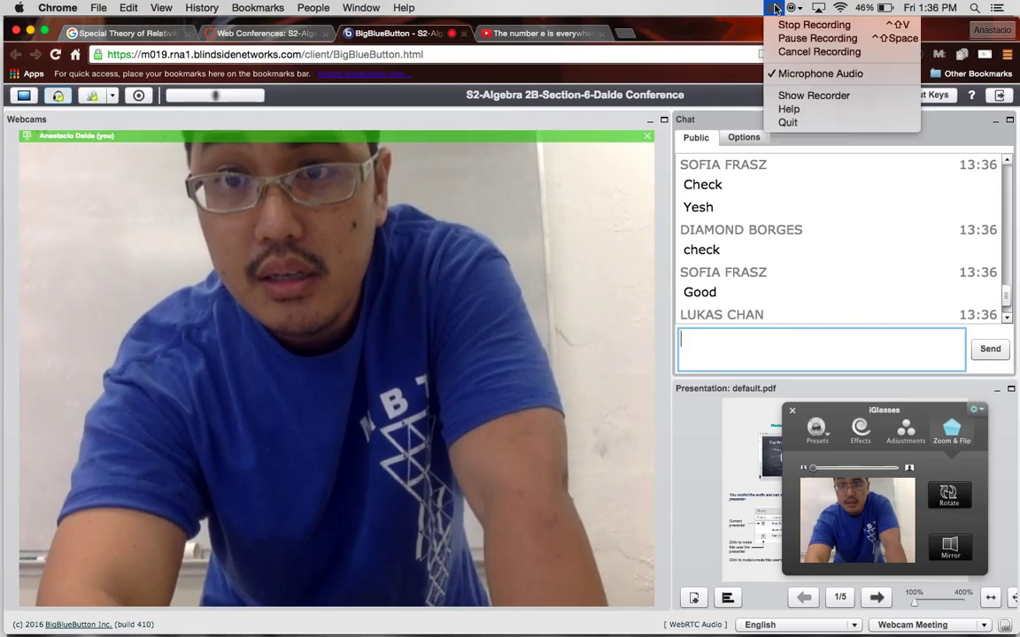
left_click(775, 8)
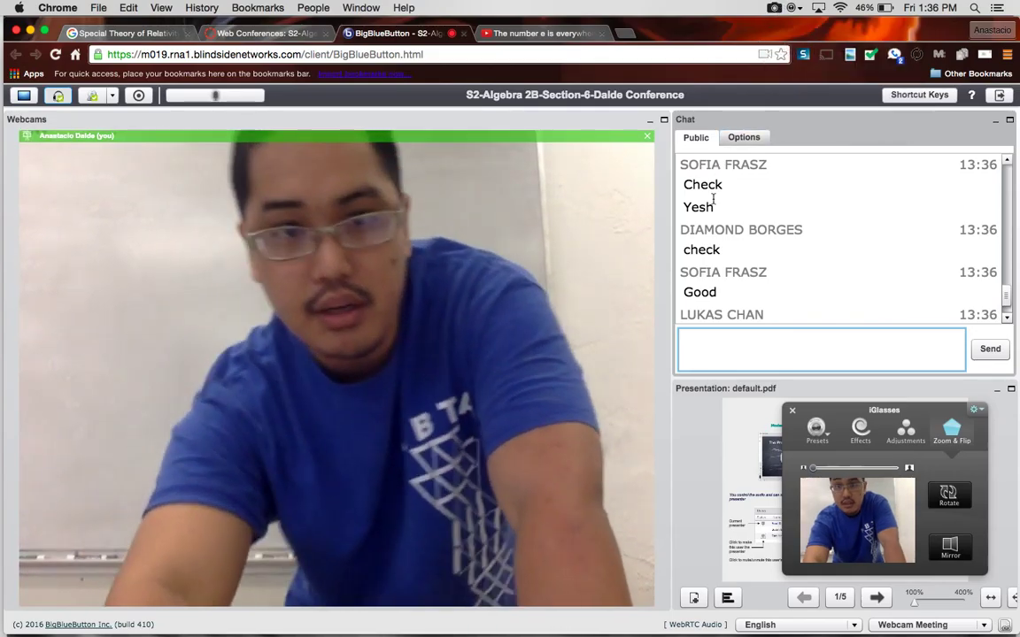